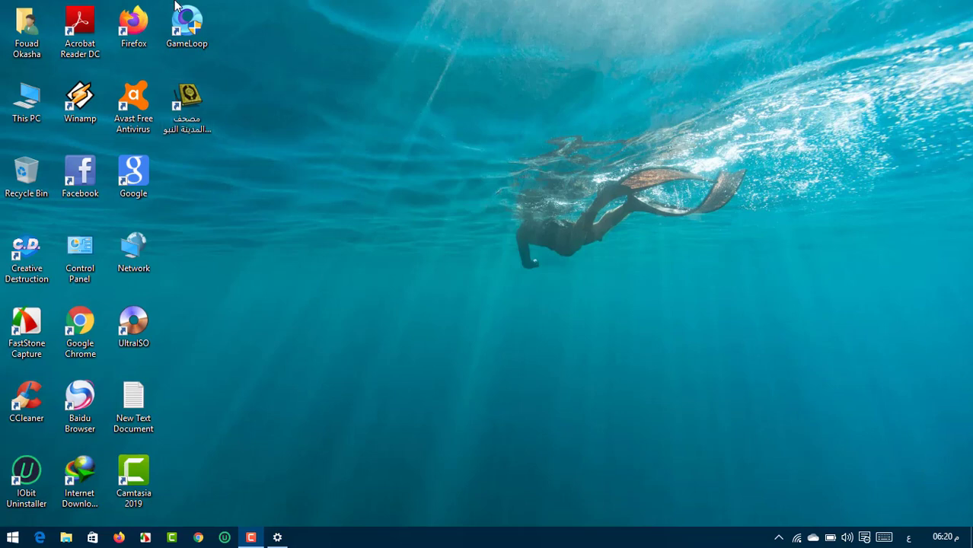
Step: Launch GameLoop as administrator and open the engine settings in its Setting Center
right_click(180, 24)
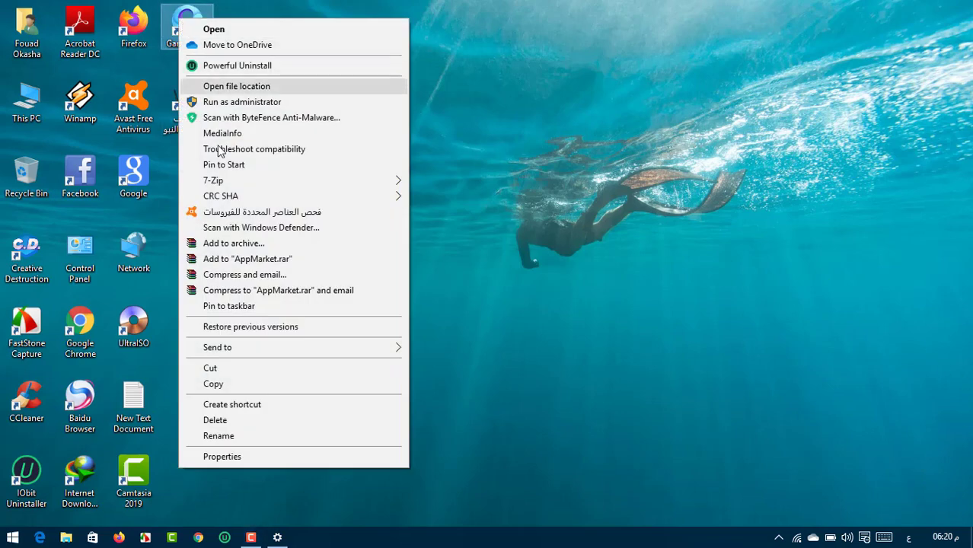
left_click(250, 103)
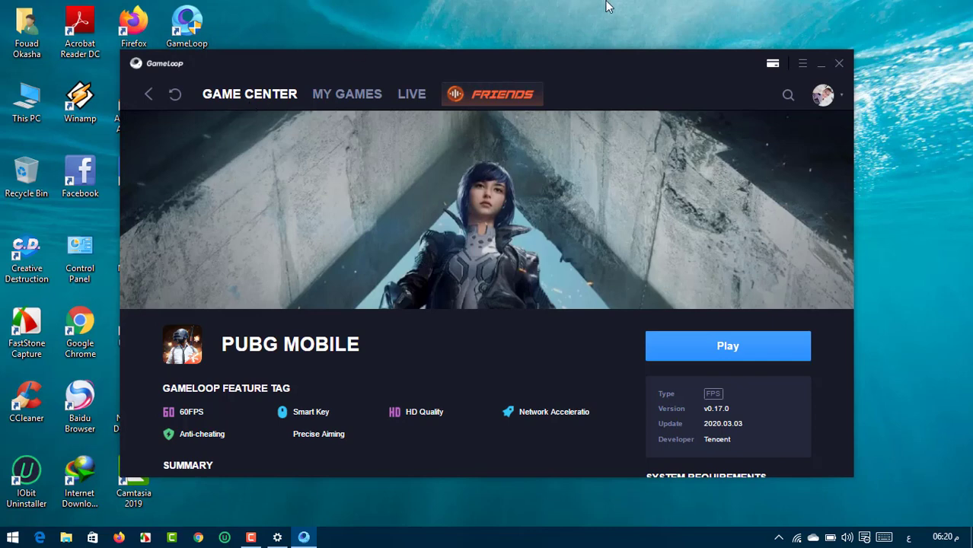
left_click(802, 64)
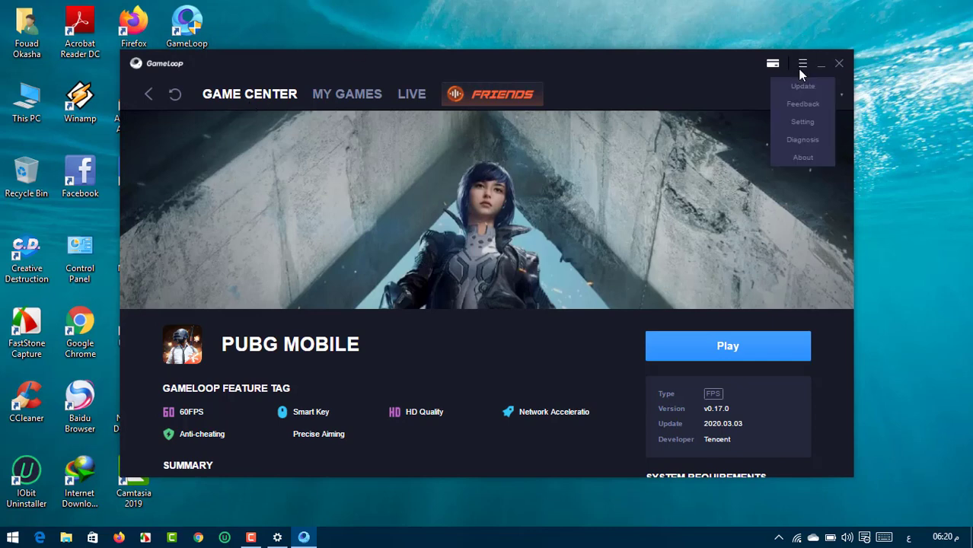
left_click(799, 126)
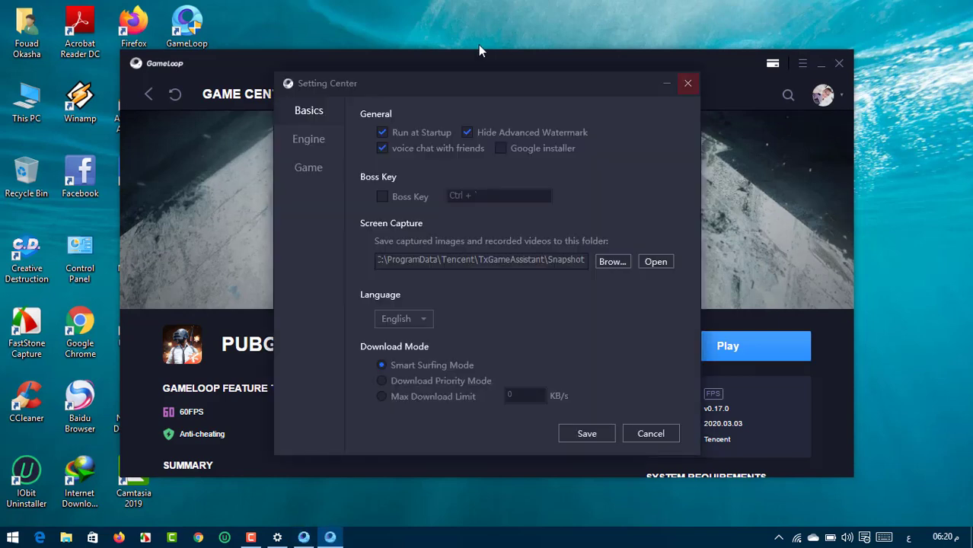
left_click(315, 150)
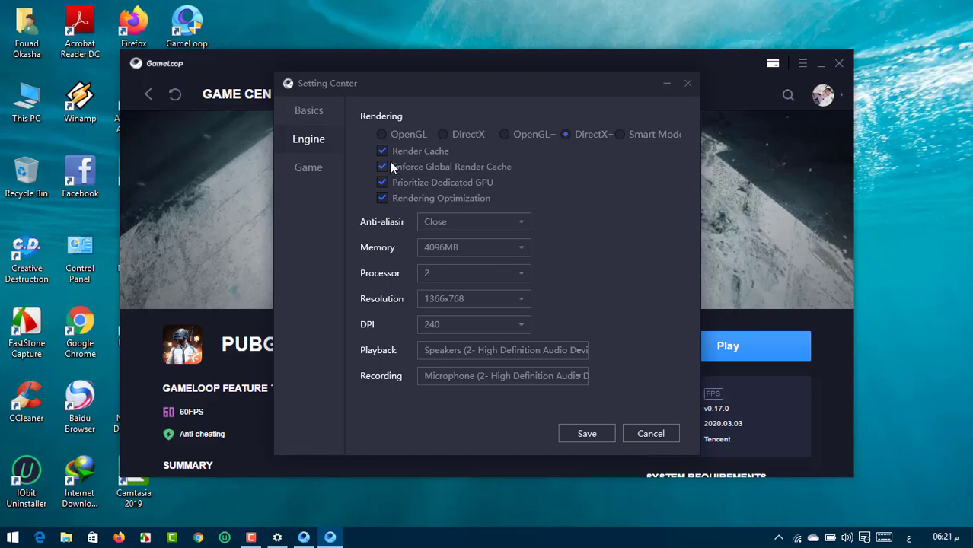
Step: Set the engine's memory to 2048MB and its processor to Auto, leaving anti-aliasing on Close
left_click(449, 221)
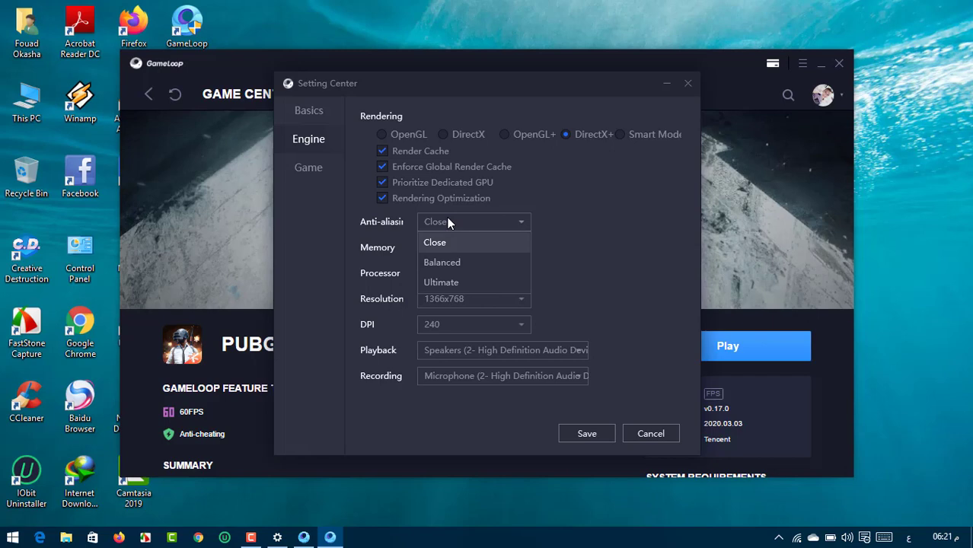
left_click(448, 222)
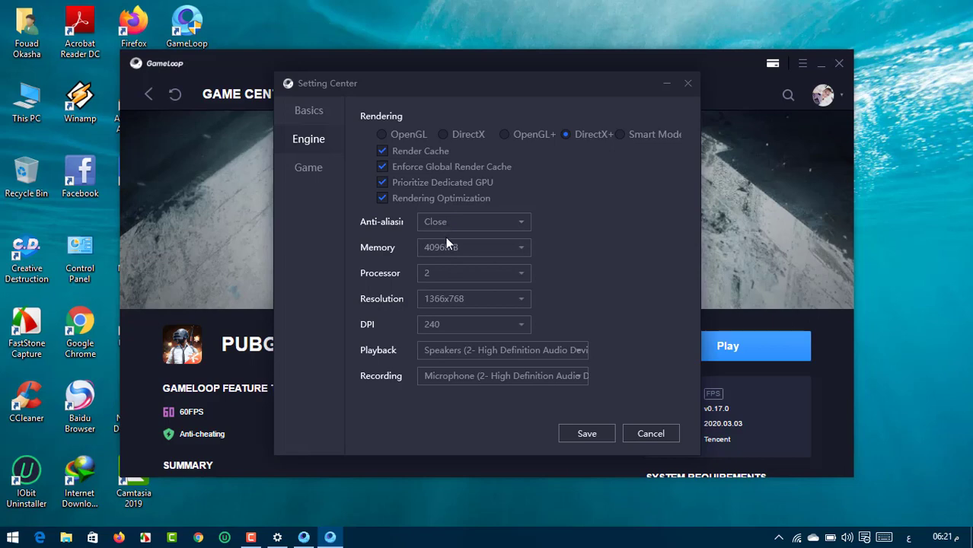
left_click(447, 249)
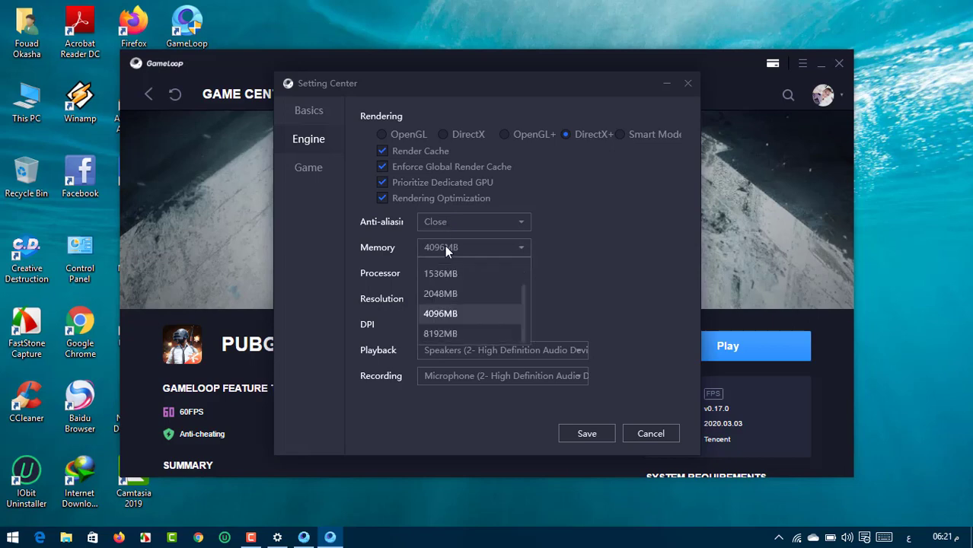
left_click(446, 292)
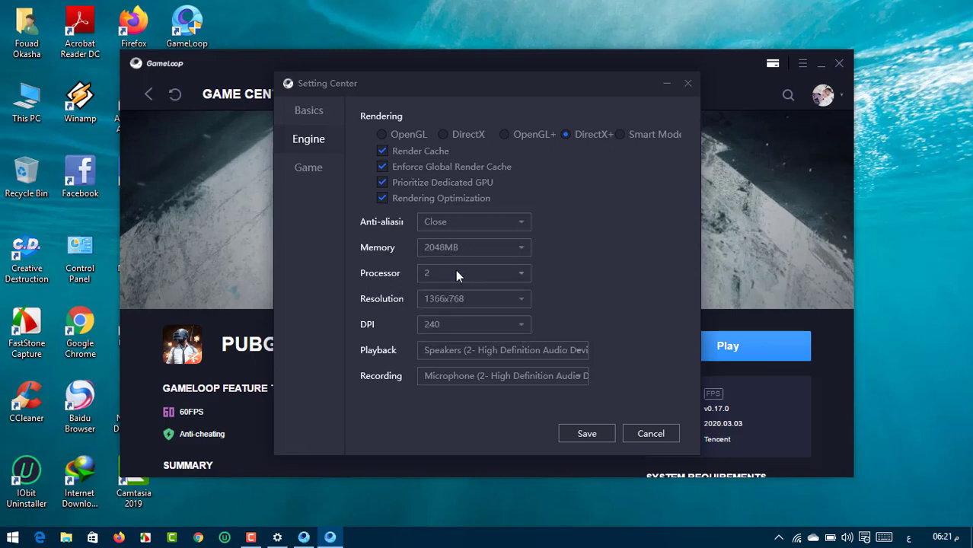
left_click(458, 274)
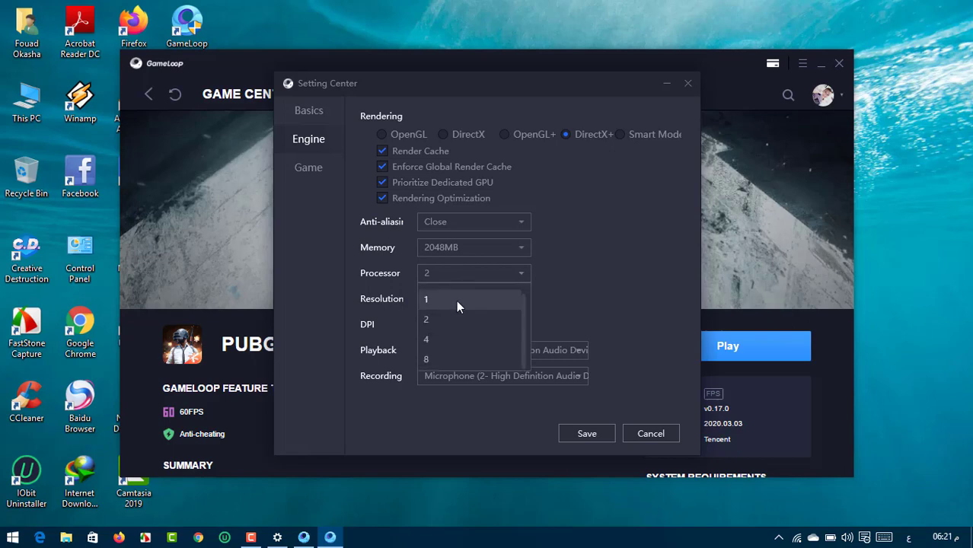
scroll(457, 326, "up", 1)
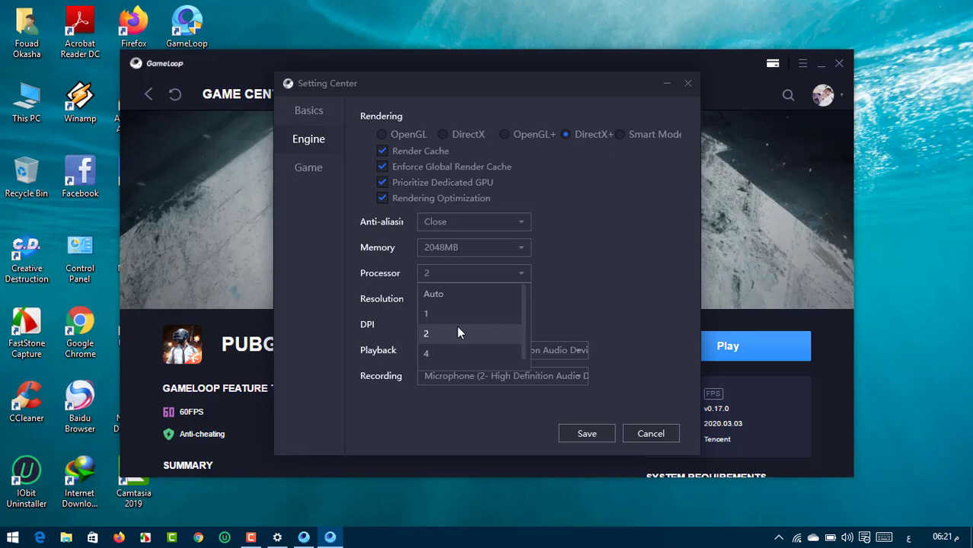
left_click(457, 300)
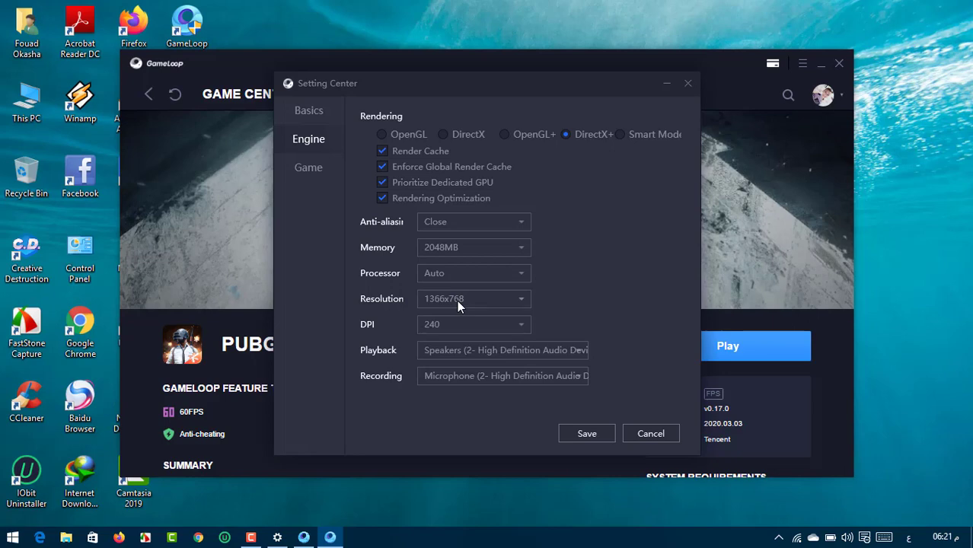
Step: Check the monitor's resolution in the Windows advanced display settings for comparison with the emulator's resolution, and close Settings
left_click(457, 300)
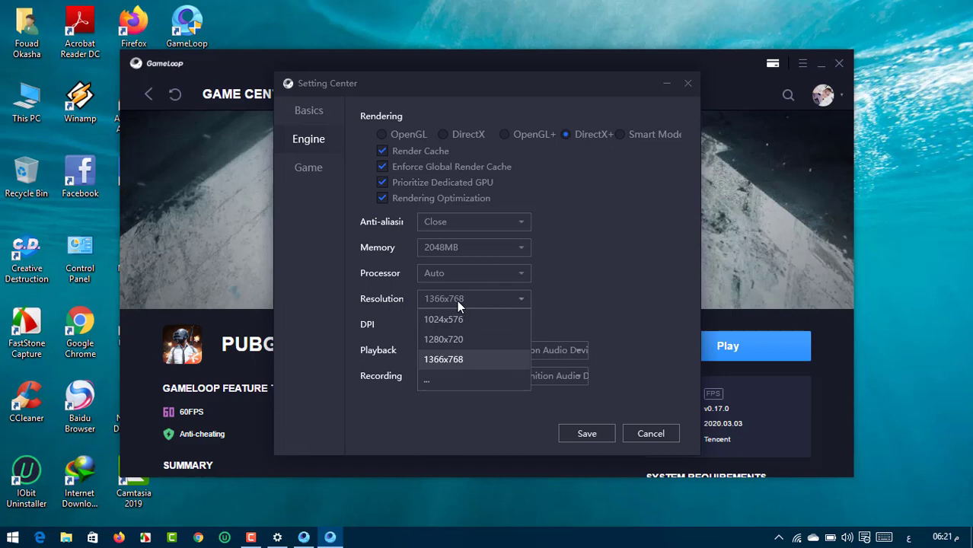
right_click(872, 128)
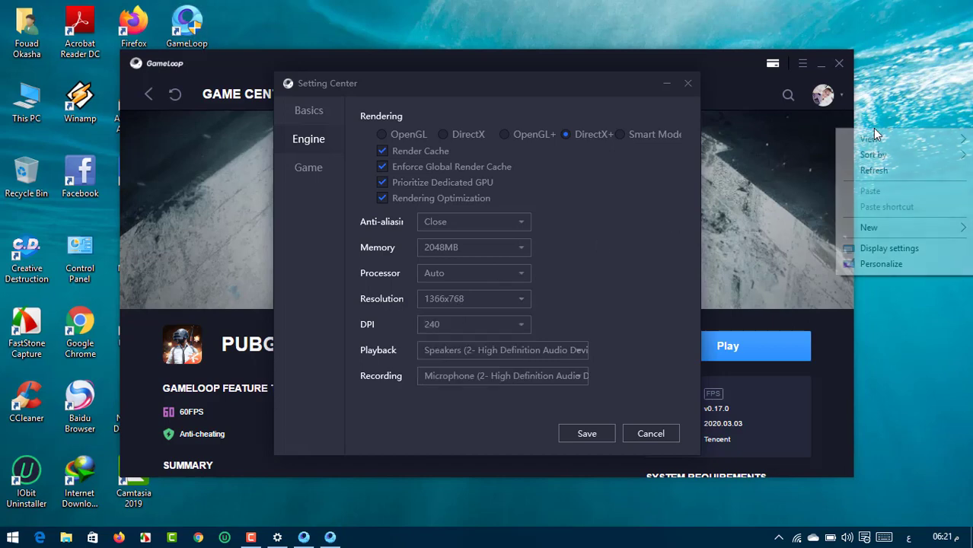
left_click(884, 256)
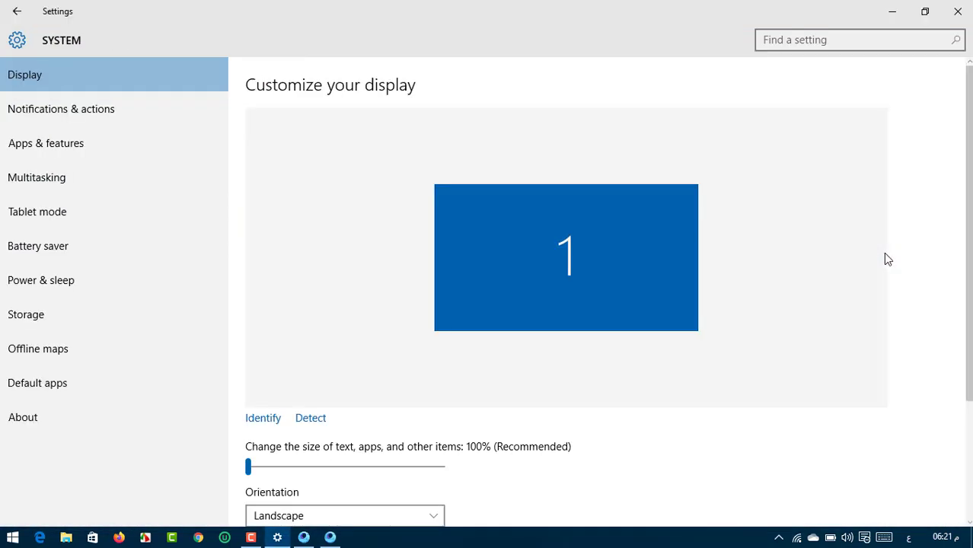
scroll(594, 255, "down", 4)
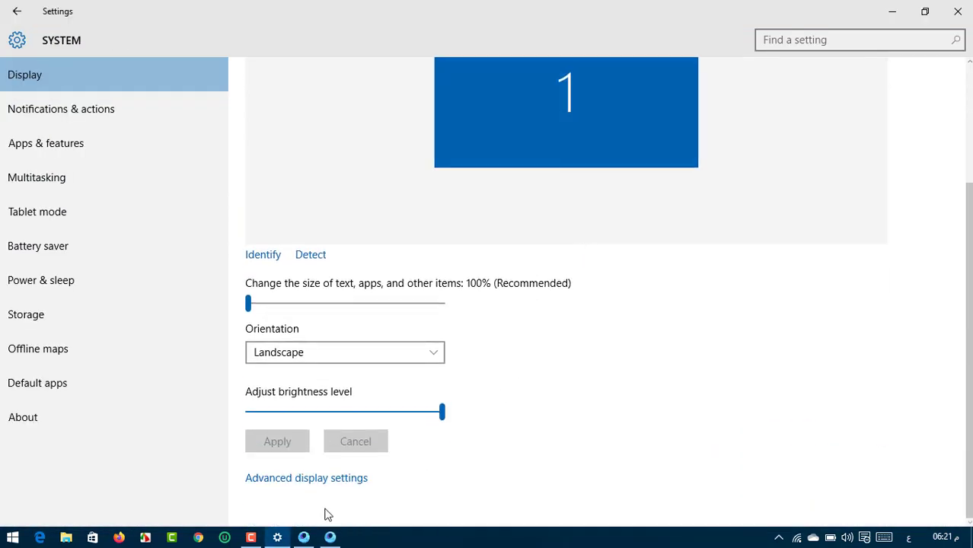
left_click(318, 479)
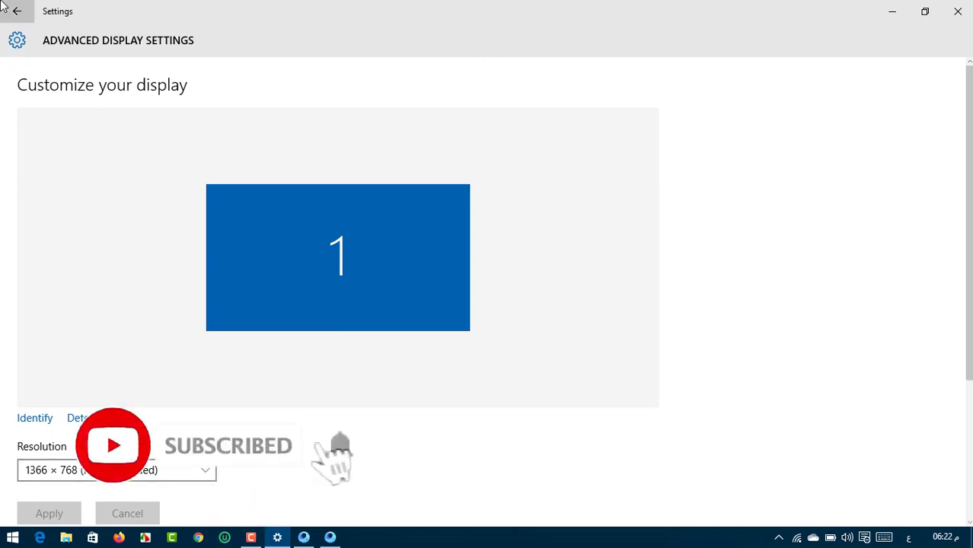
left_click(4, 8)
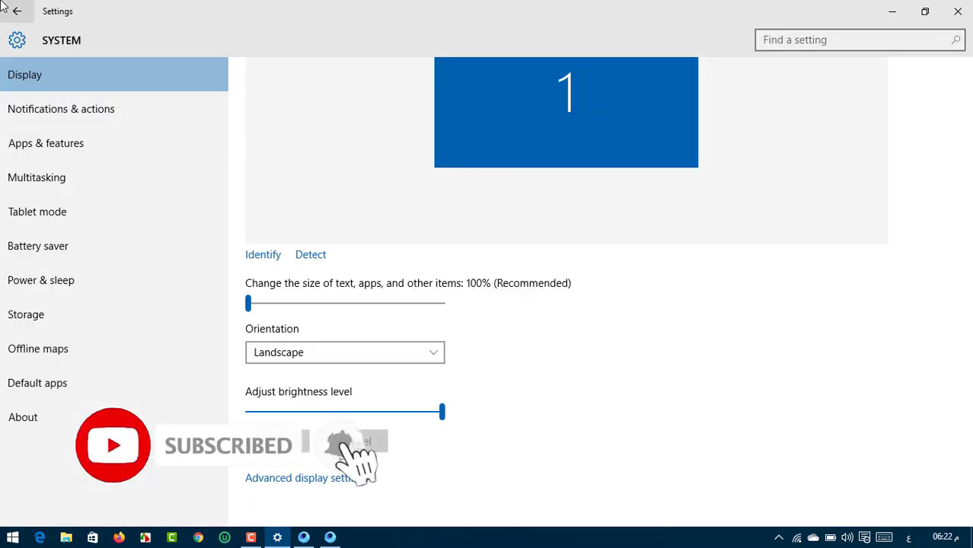
left_click(958, 11)
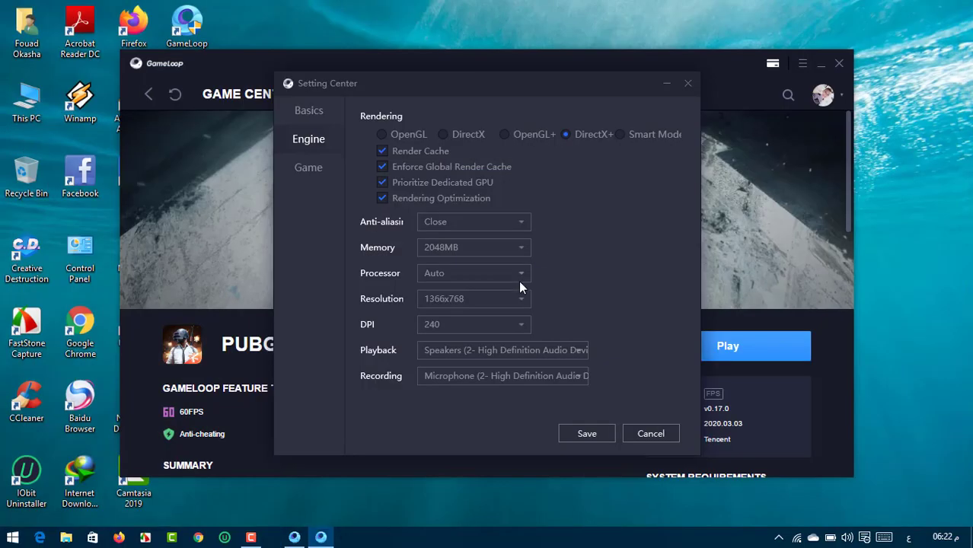
Step: Review the available resolution, DPI and playback device options in the emulator's engine settings
left_click(435, 300)
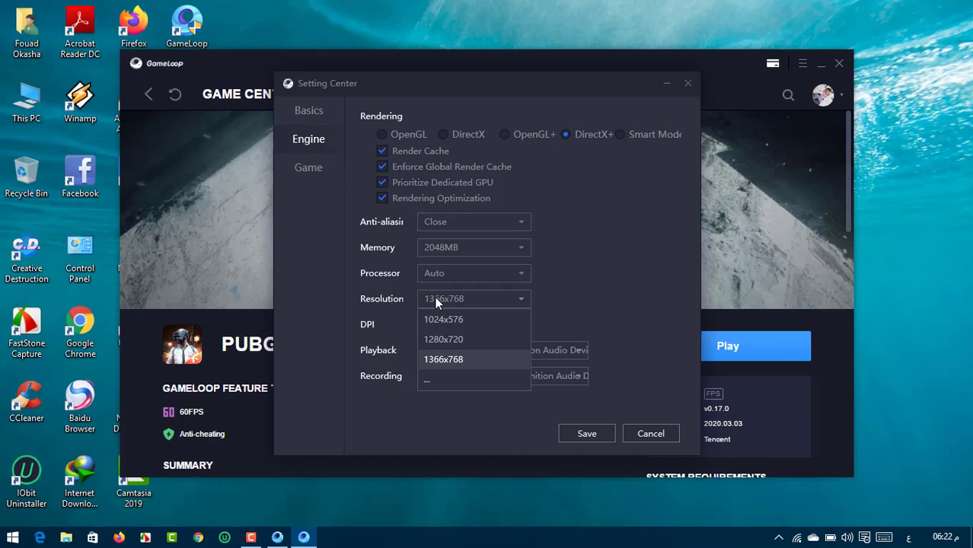
left_click(449, 300)
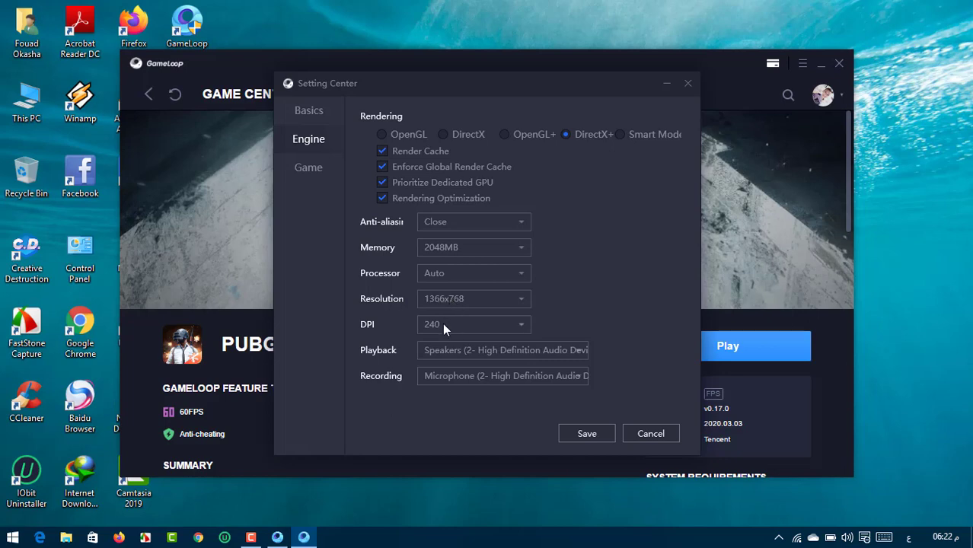
left_click(444, 326)
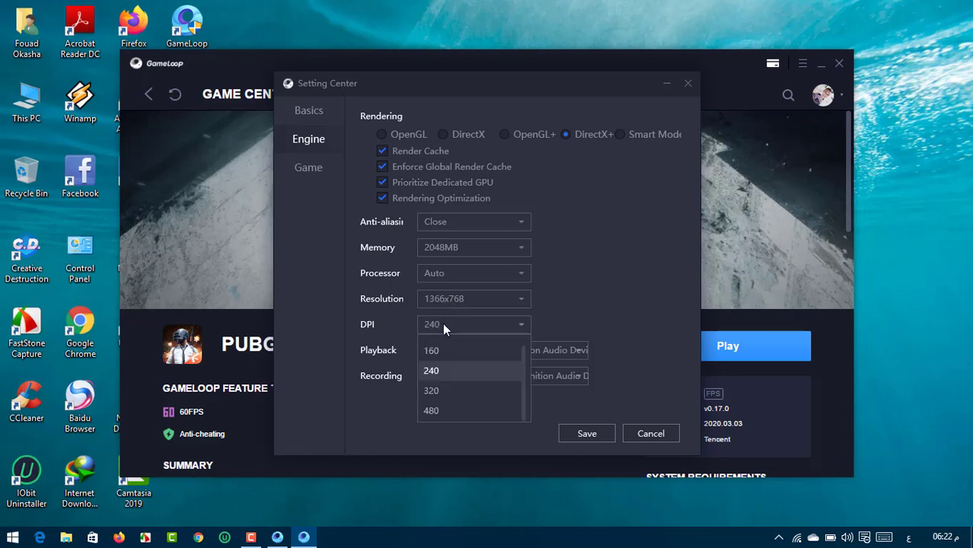
left_click(444, 326)
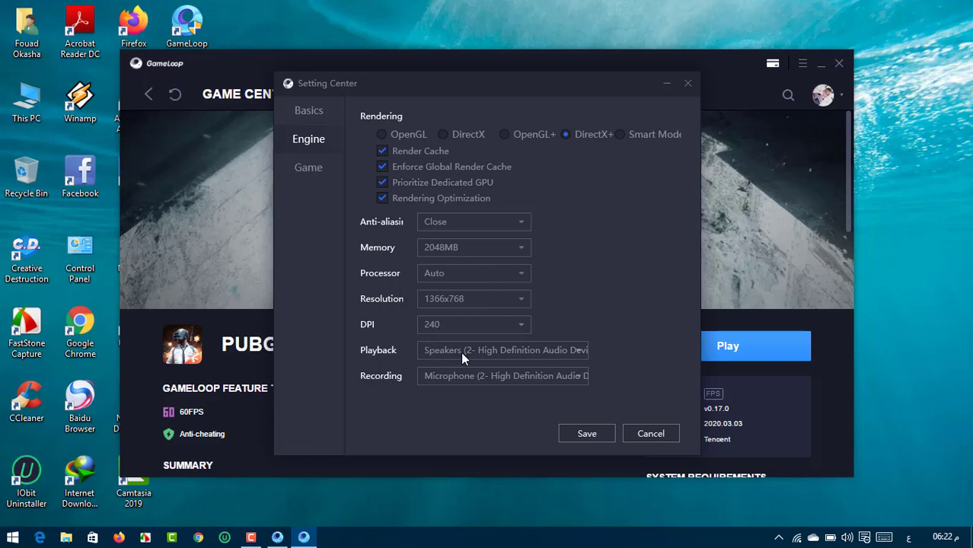
left_click(462, 354)
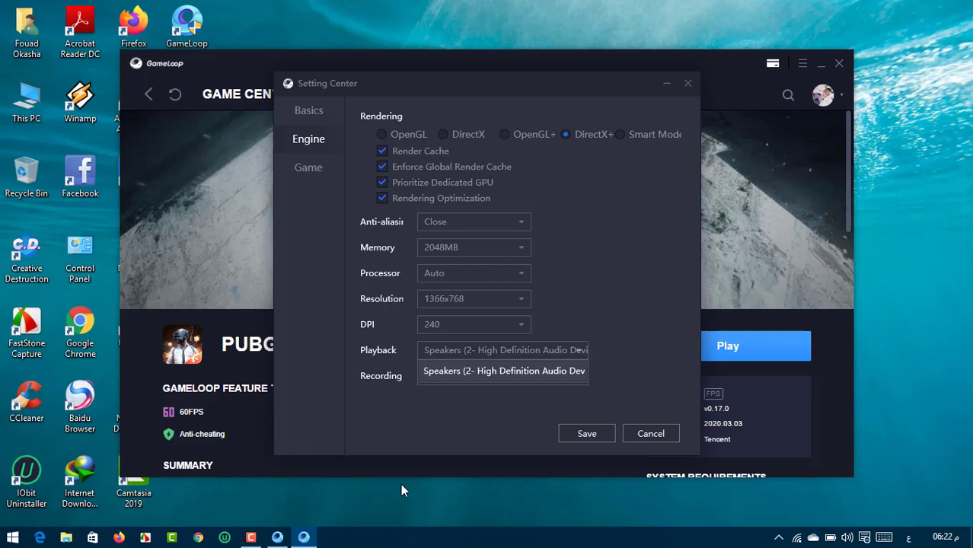
Step: Open the PUBG MOBILE game settings, save the Setting Center configuration and acknowledge the confirmation
left_click(309, 176)
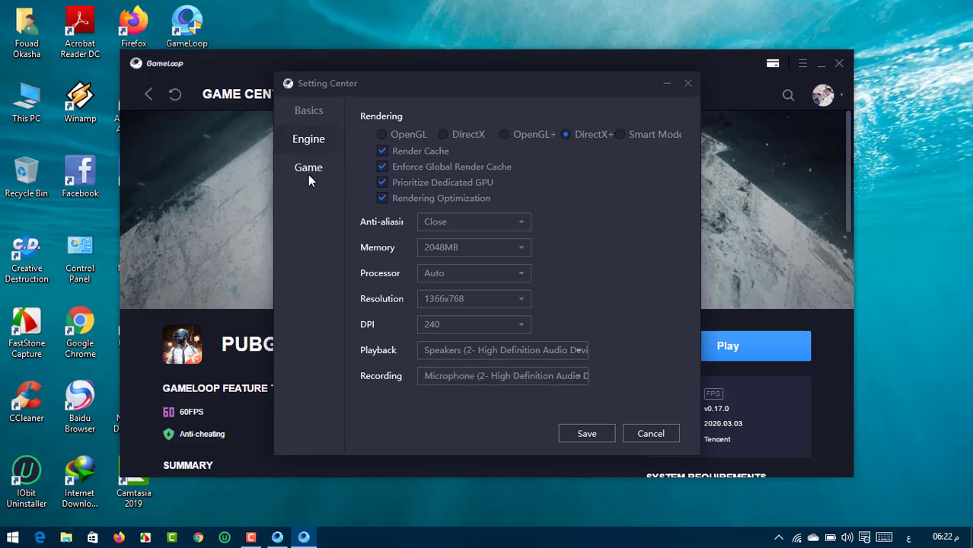
left_click(308, 174)
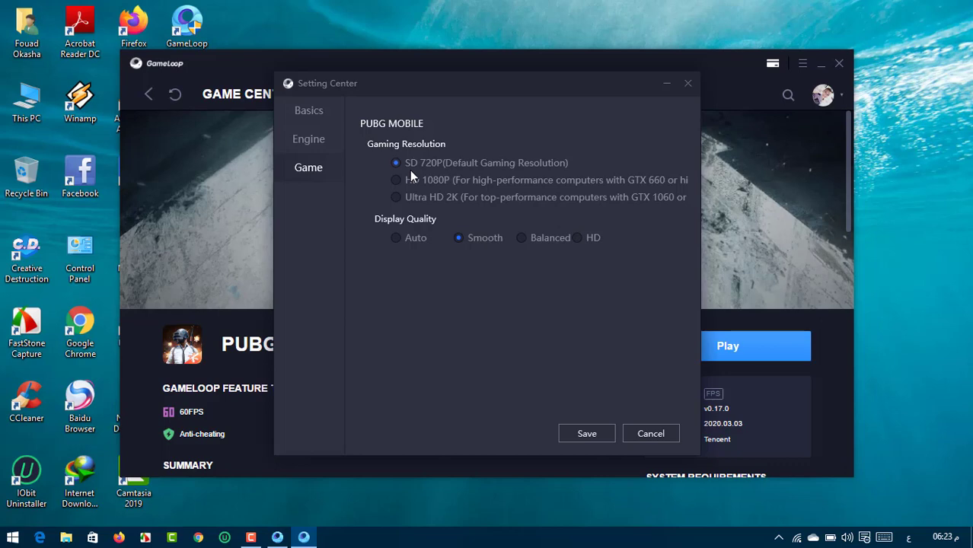
left_click(568, 433)
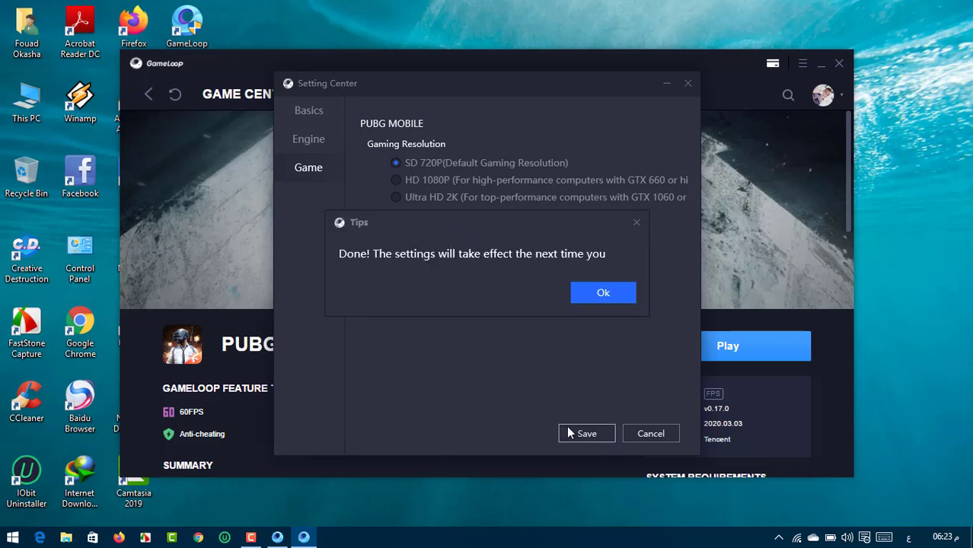
left_click(623, 300)
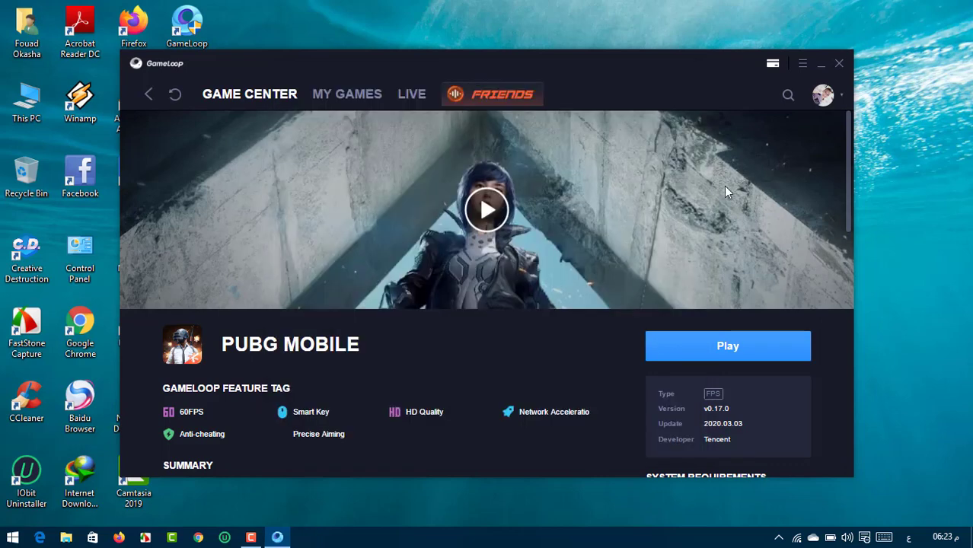
Step: Close the GameLoop window and fully quit the GameLoop instance still running in the background
left_click(840, 63)
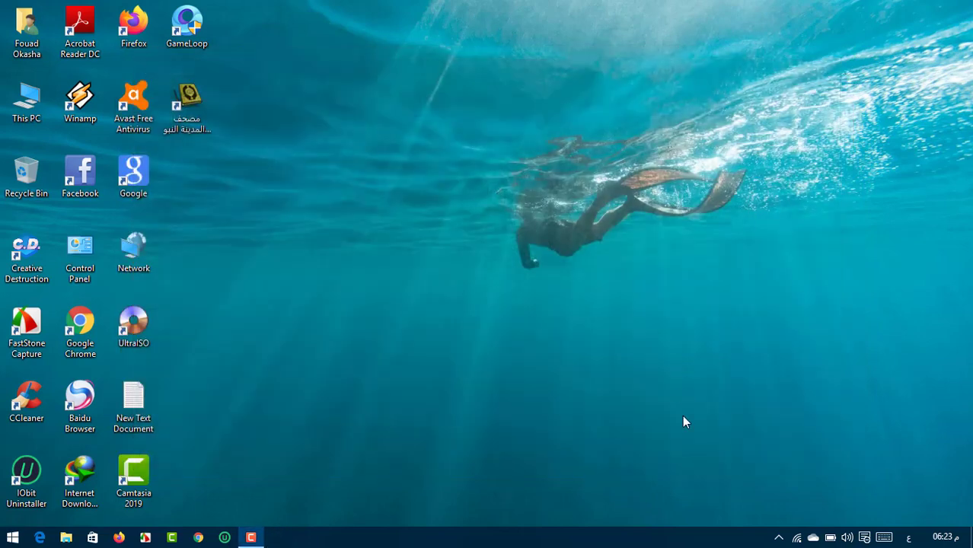
left_click(772, 542)
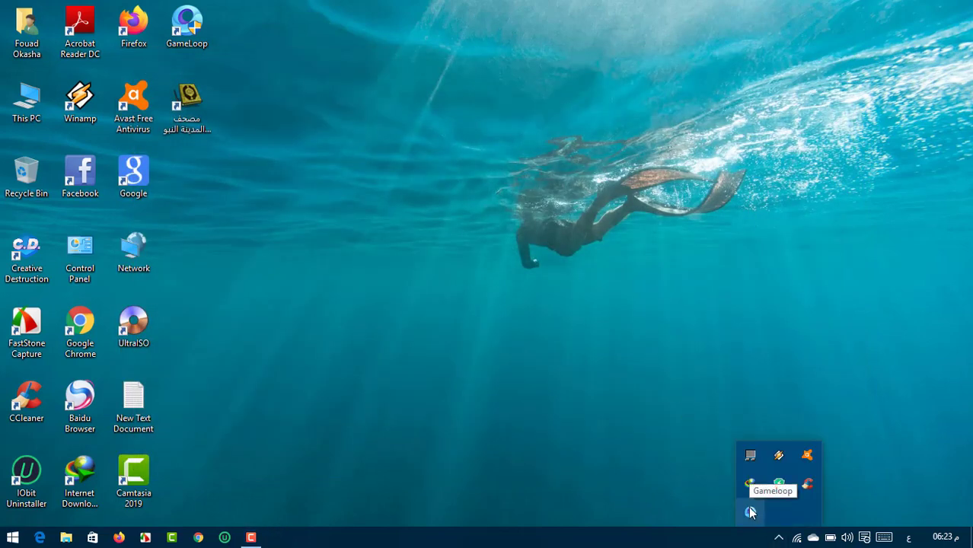
right_click(750, 513)
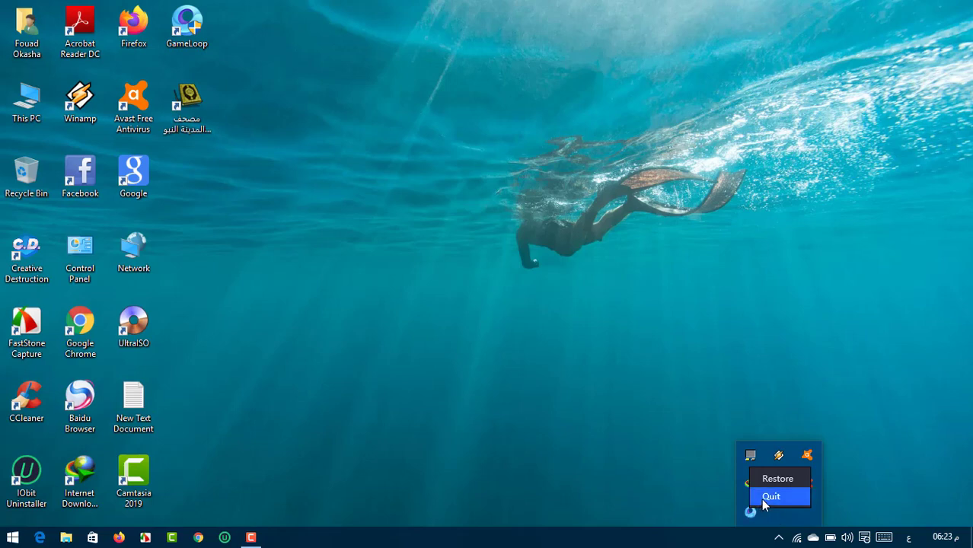
left_click(762, 496)
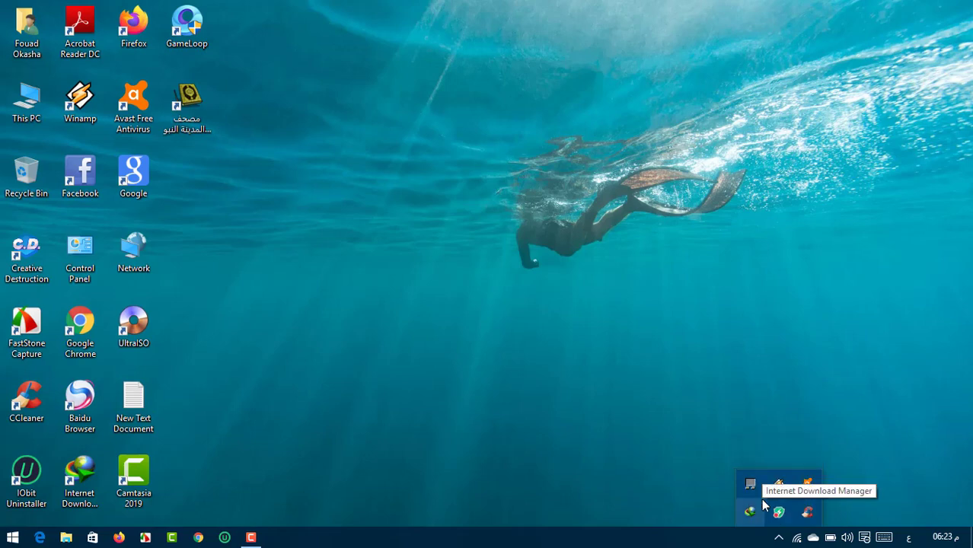